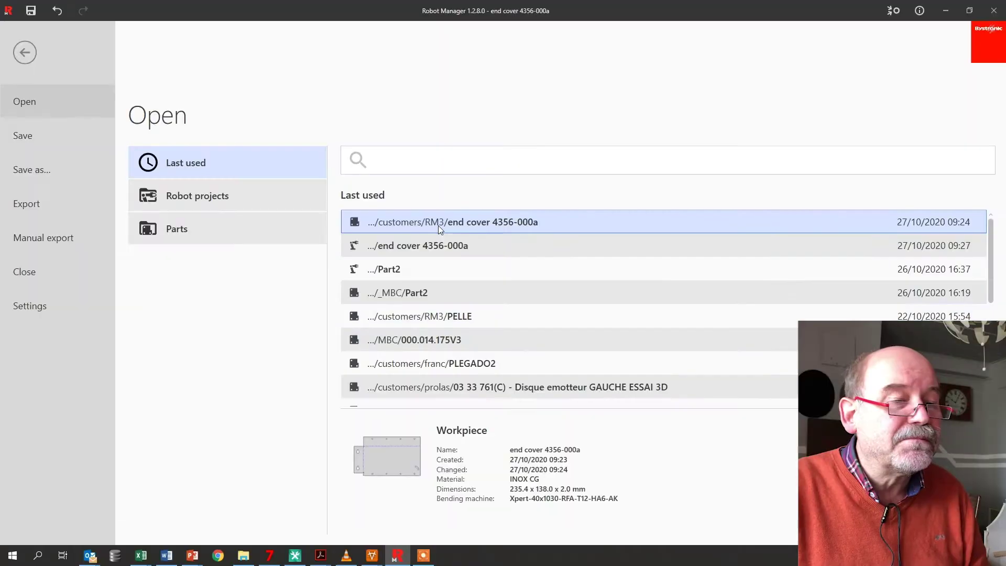
# Look through the stored robot projects and parts folders, and return to the list of last used files.
pyautogui.click(461, 220)
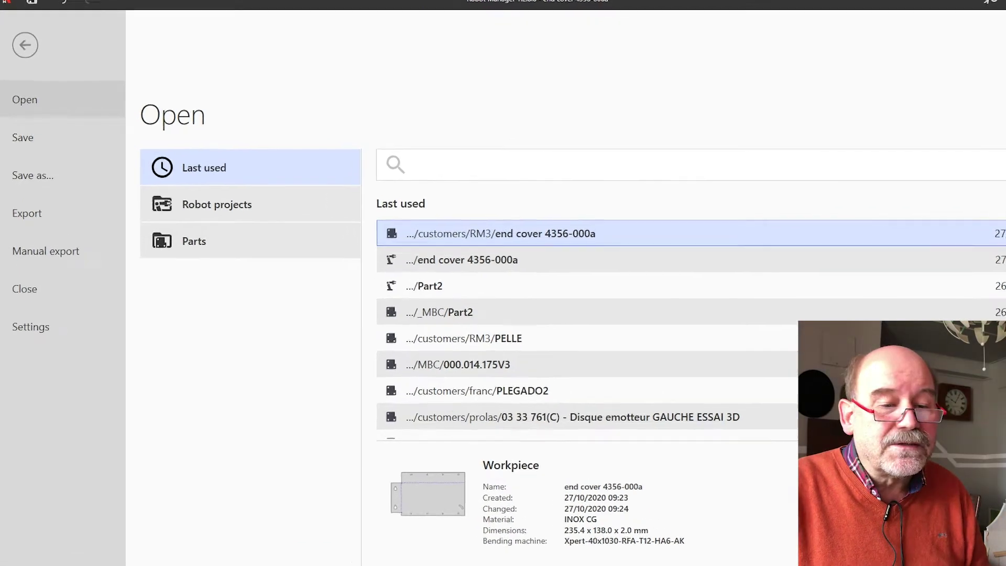
pyautogui.click(190, 198)
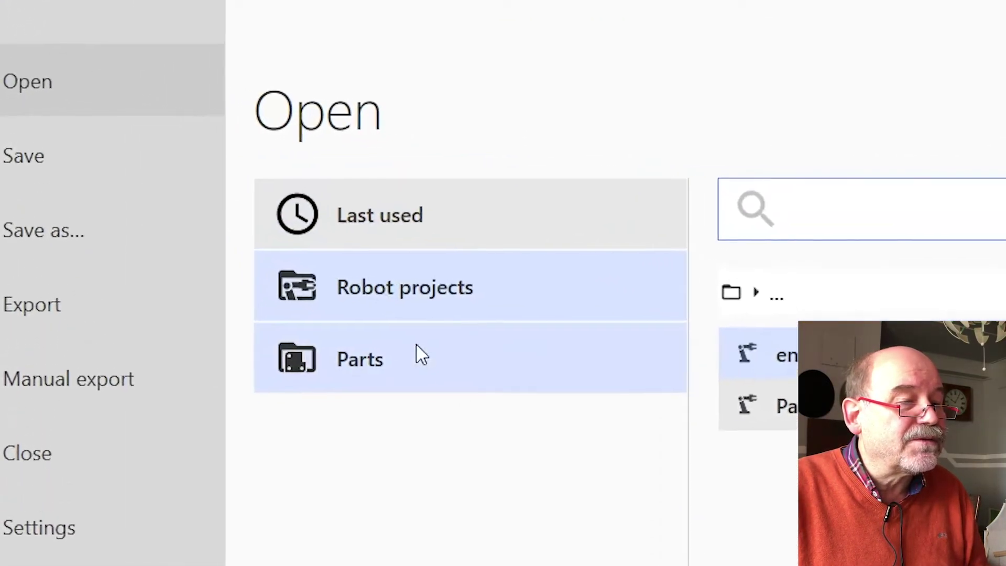
pyautogui.click(362, 330)
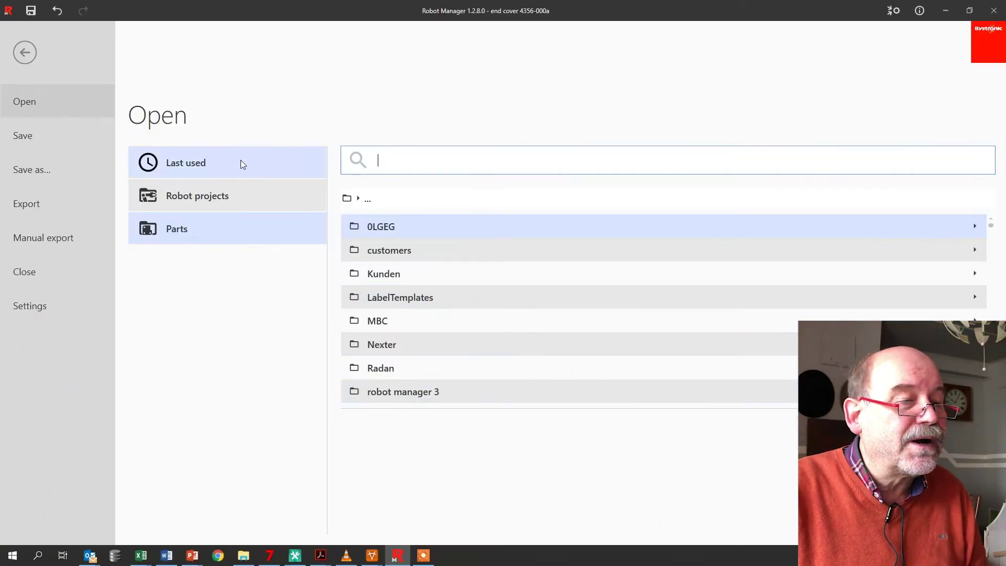
pyautogui.click(241, 163)
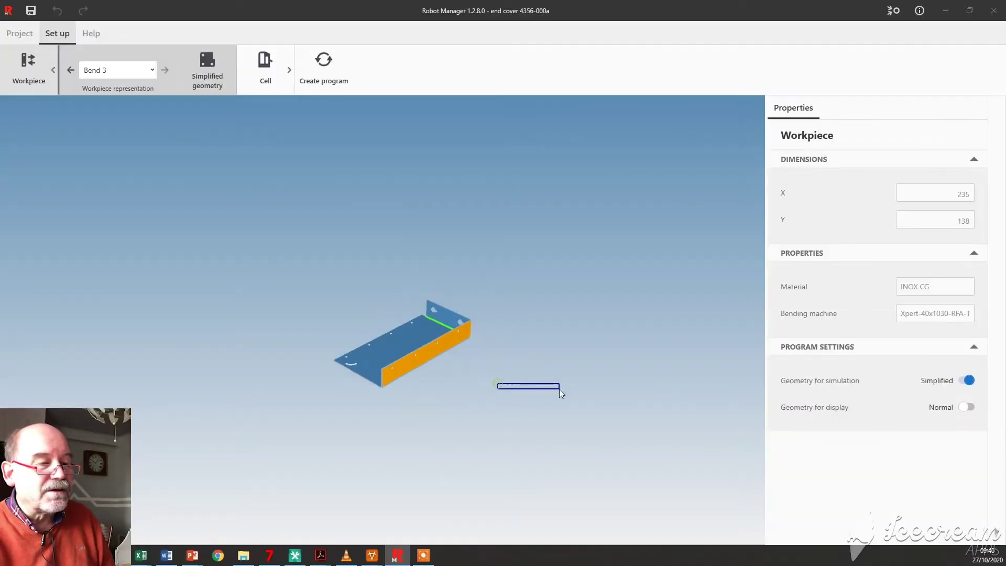
# Inspect the bent workpiece and select the MX4-1S30 Vacuum Gripper MBR2.0 for the robot cell.
pyautogui.moveTo(558, 388); pyautogui.dragTo(558, 388)
pyautogui.moveTo(416, 360); pyautogui.dragTo(413, 335, button='middle')
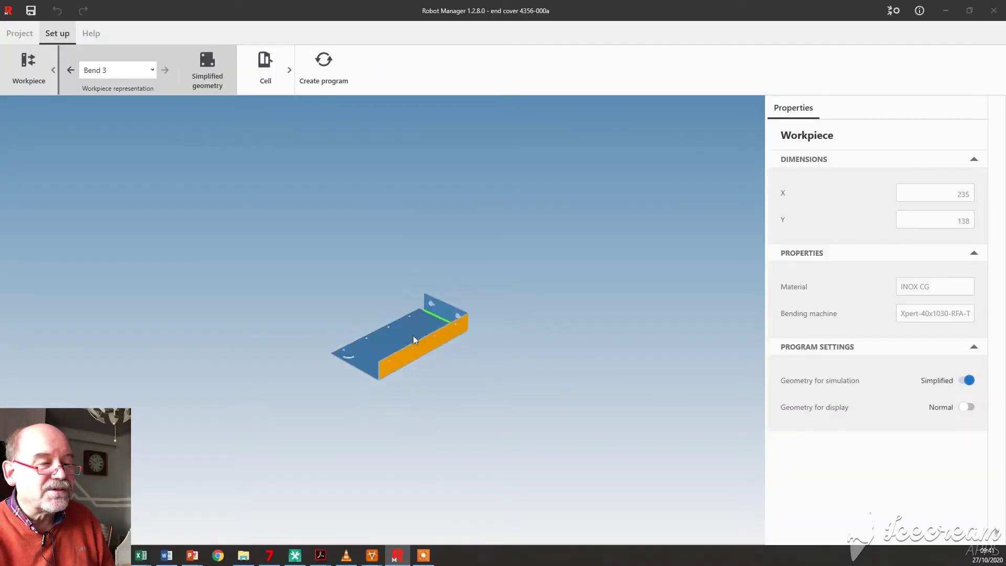
pyautogui.click(257, 71)
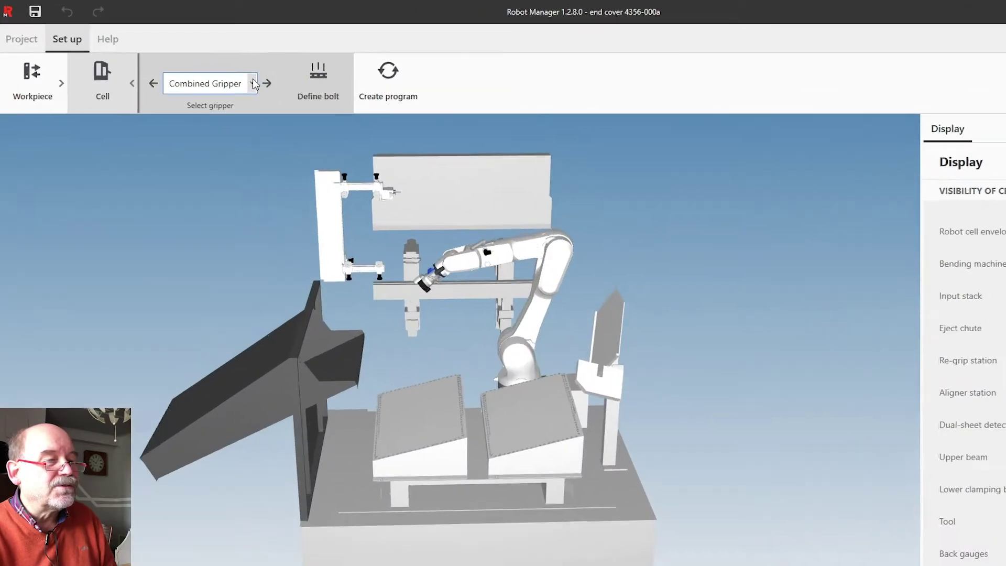
pyautogui.click(210, 70)
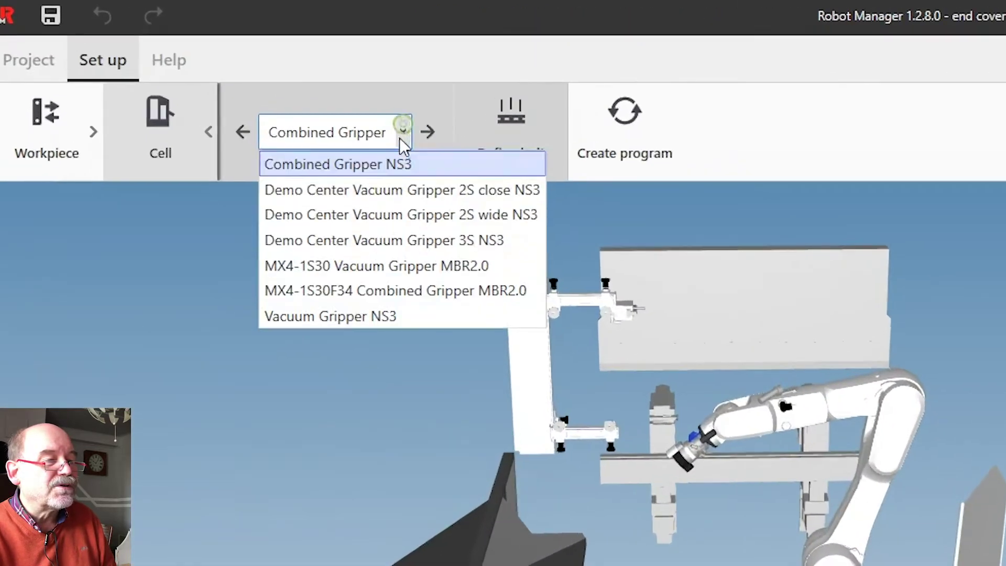
pyautogui.click(369, 268)
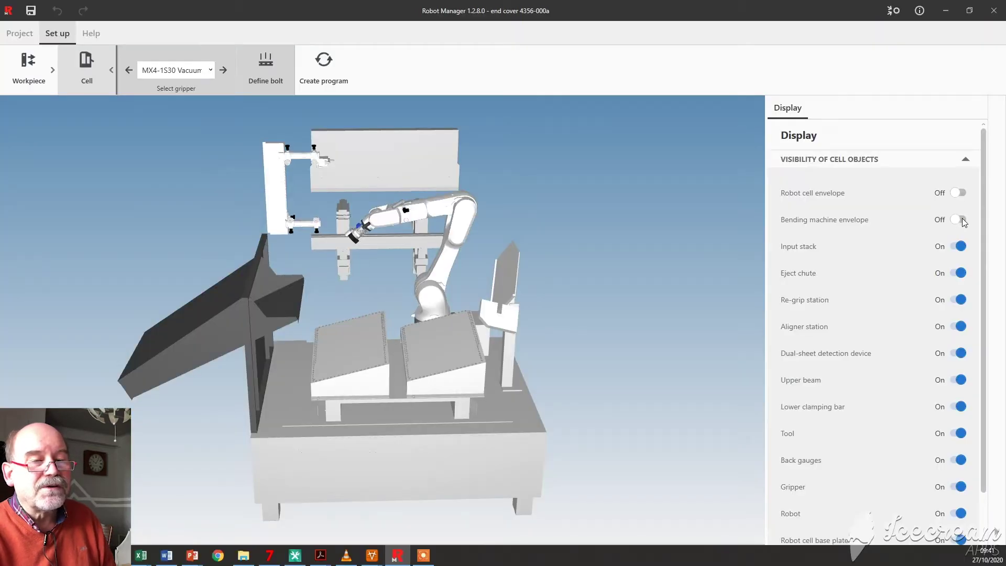
# Show the bending machine and robot cell envelopes to examine the cell from several sides, and hide both envelopes again.
pyautogui.click(960, 220)
pyautogui.scroll(-3, 504, 256)
pyautogui.moveTo(480, 260)
pyautogui.mouseDown(button='middle')
pyautogui.moveTo(503, 260)
pyautogui.moveTo(341, 250)
pyautogui.moveTo(388, 246)
pyautogui.mouseUp(button='middle')
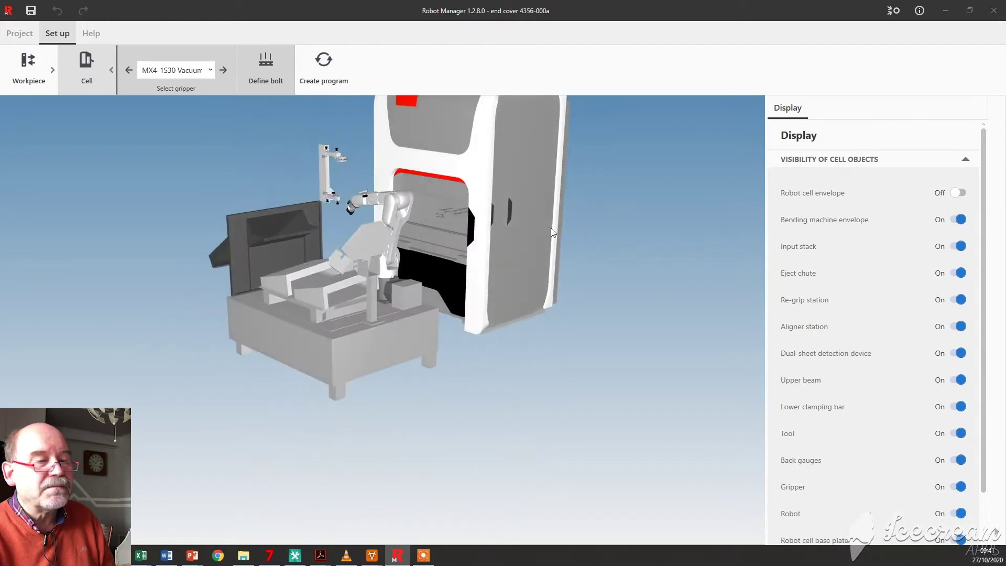
pyautogui.click(962, 193)
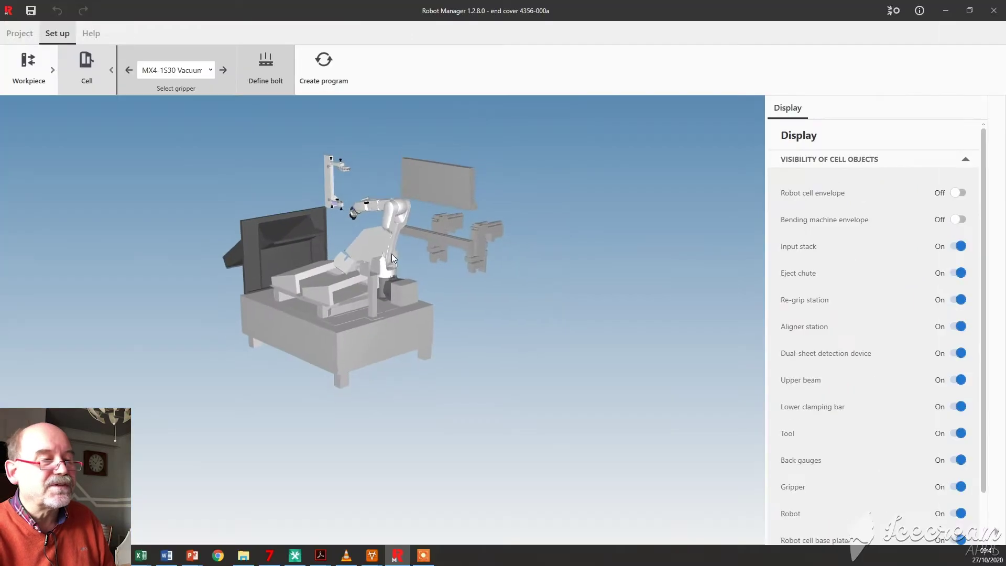
pyautogui.moveTo(392, 254); pyautogui.dragTo(298, 259, button='middle')
pyautogui.scroll(3, 247, 226)
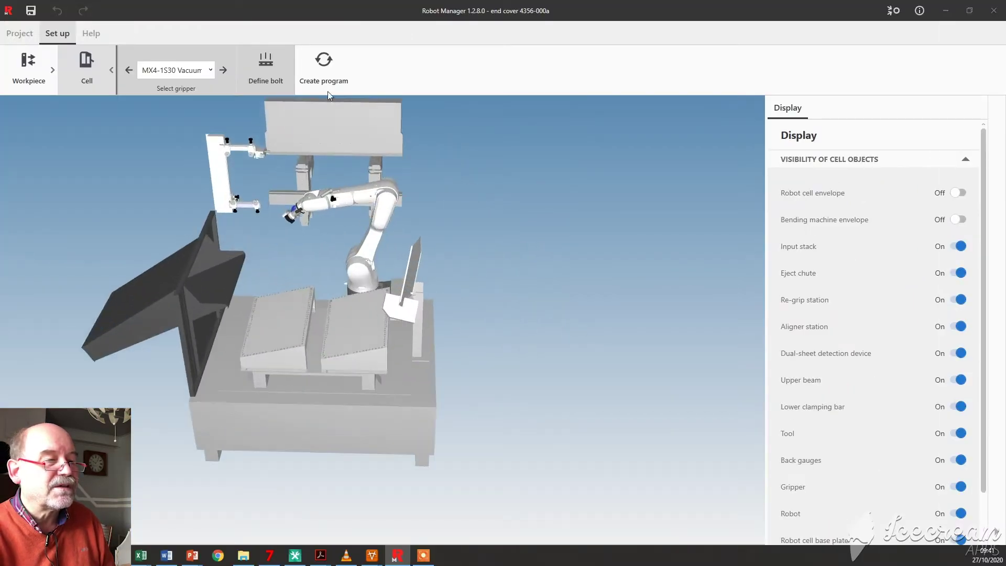
# Create the robot program with the dual-sheet detection device turned off.
pyautogui.click(323, 63)
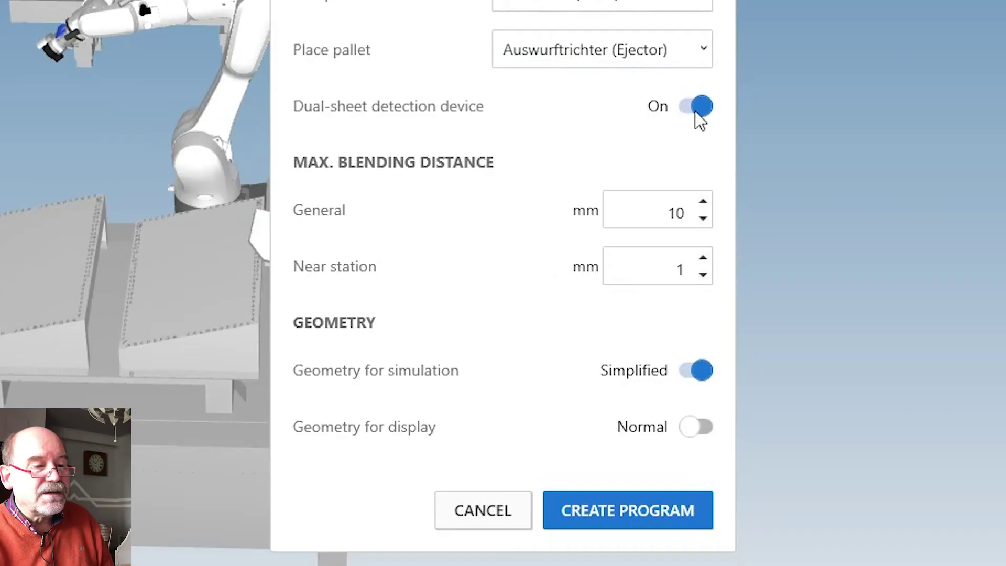
pyautogui.click(683, 113)
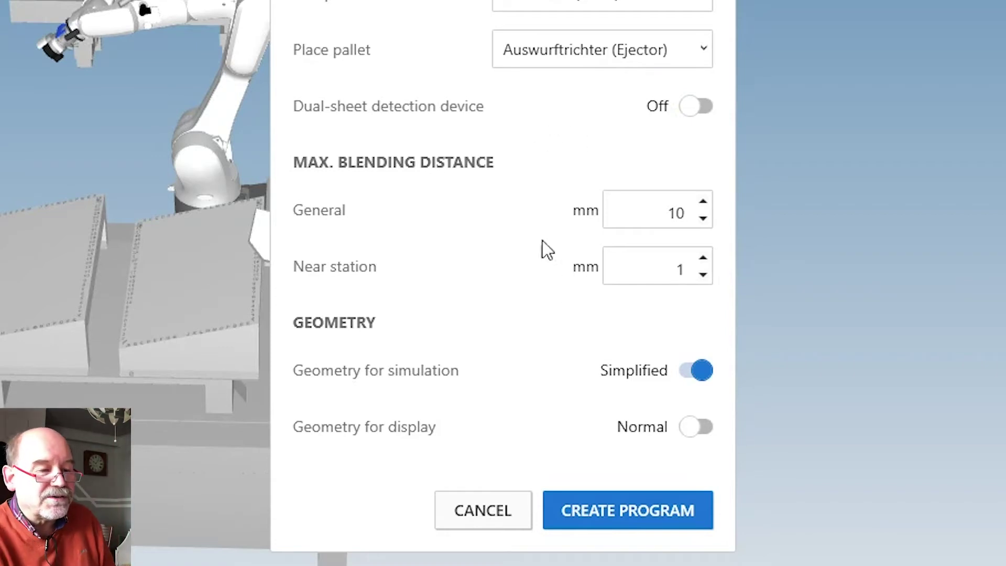
pyautogui.click(638, 512)
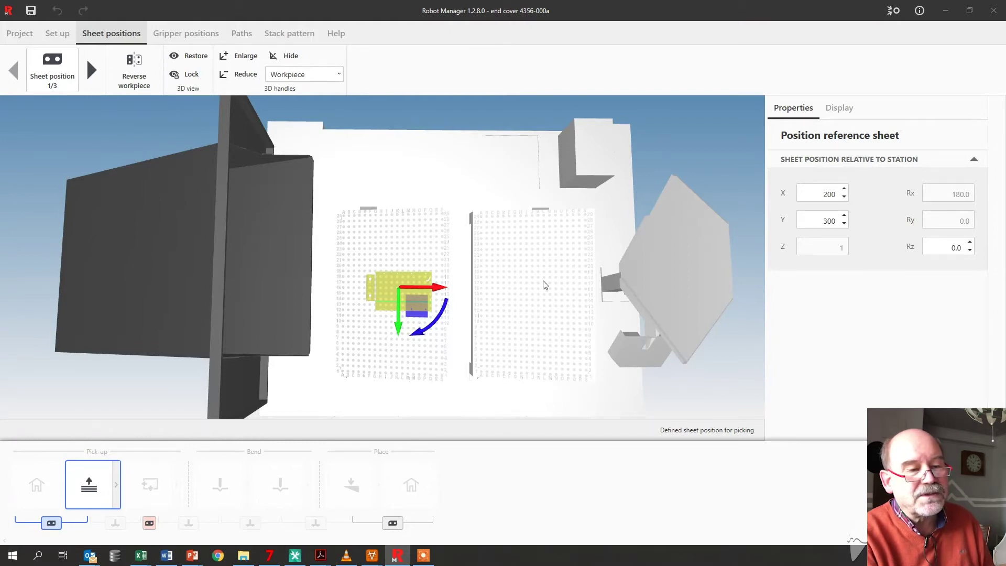
# Move the reference sheet on the input stack to about X 176, Y 410 for picking.
pyautogui.moveTo(544, 285); pyautogui.dragTo(540, 297, button='middle')
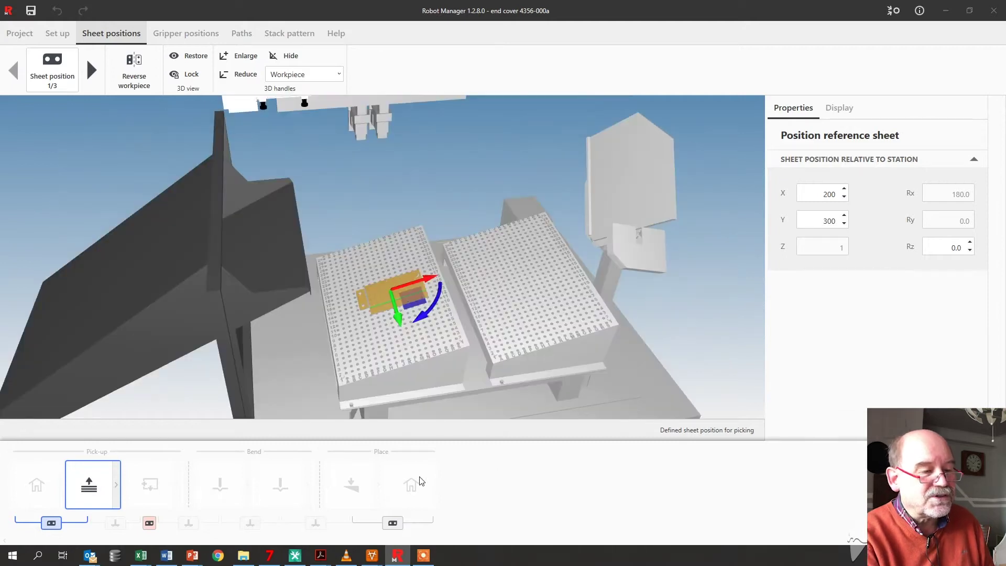
pyautogui.scroll(-2, 411, 358)
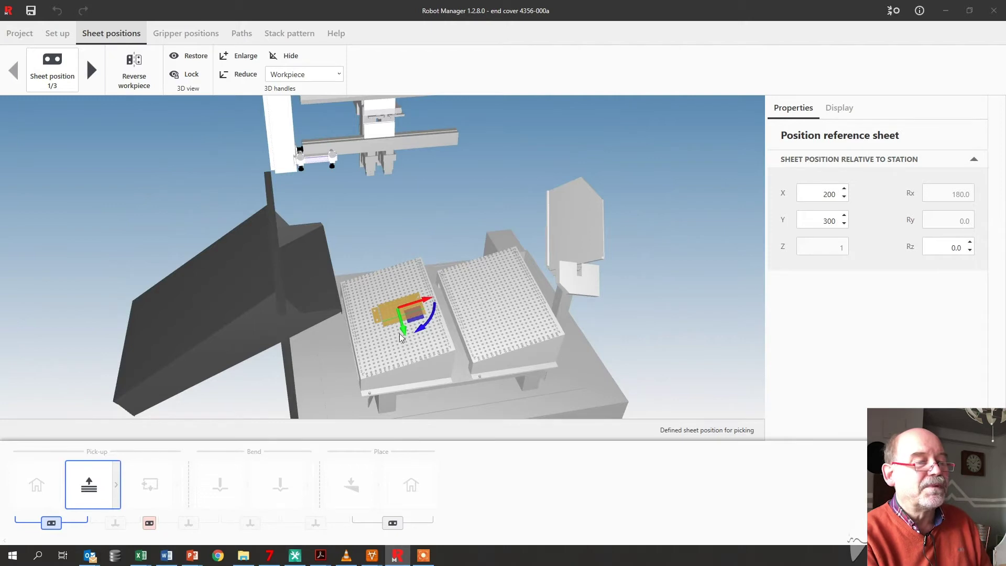
pyautogui.scroll(5, 419, 330)
pyautogui.moveTo(424, 330); pyautogui.dragTo(396, 289)
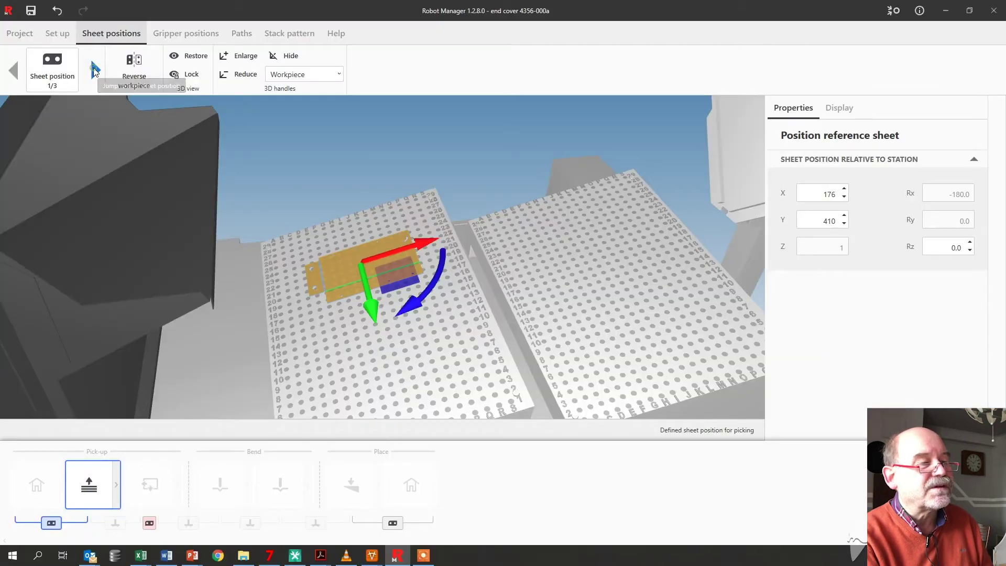
# Try shifting the sheet on the aligner station at the second sheet position, and align the workpiece there.
pyautogui.click(207, 160)
pyautogui.scroll(3, 247, 238)
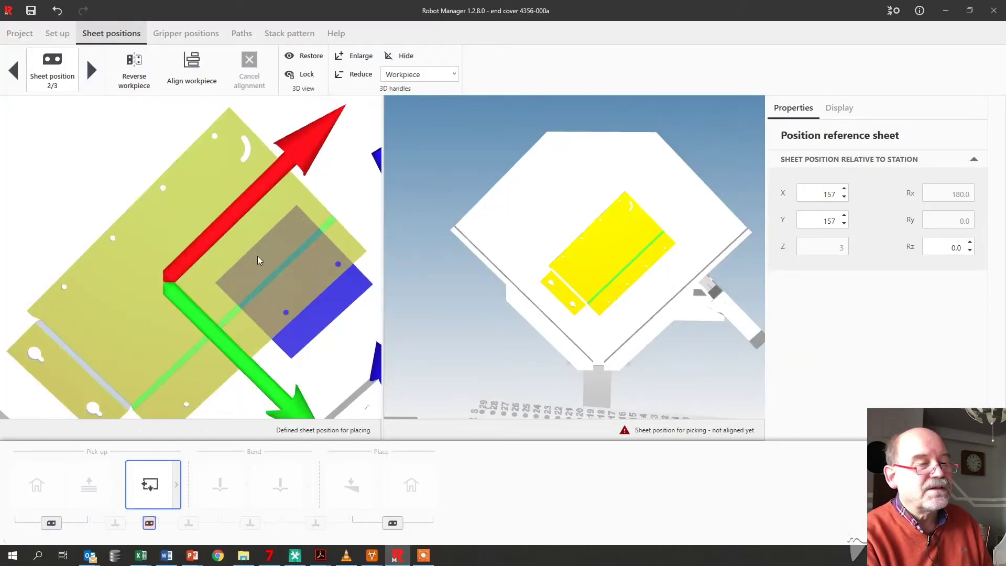
pyautogui.scroll(-3, 250, 241)
pyautogui.scroll(-2, 240, 233)
pyautogui.moveTo(262, 264)
pyautogui.mouseDown()
pyautogui.moveTo(273, 293)
pyautogui.moveTo(262, 284)
pyautogui.moveTo(245, 289)
pyautogui.moveTo(261, 282)
pyautogui.mouseUp()
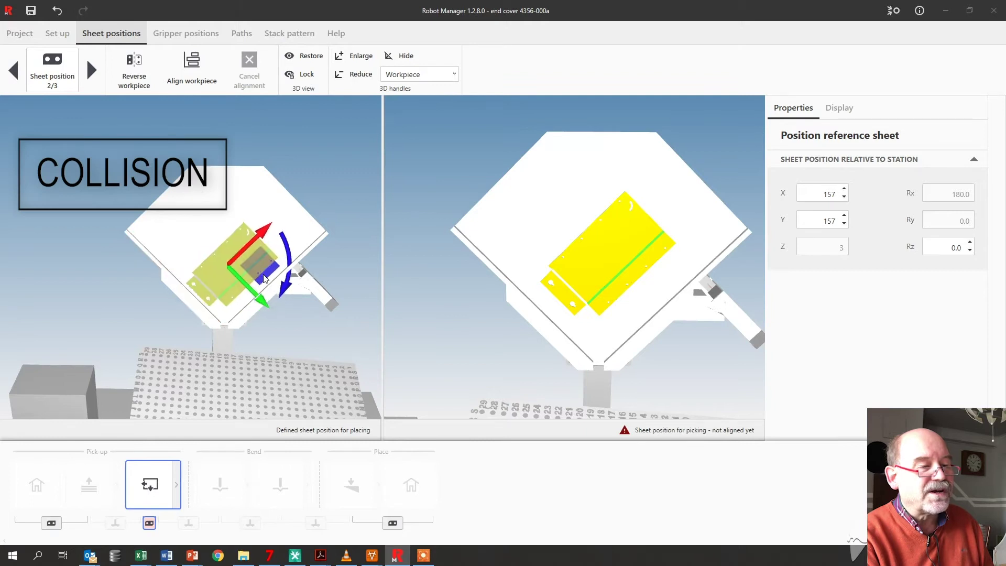
pyautogui.scroll(3, 231, 226)
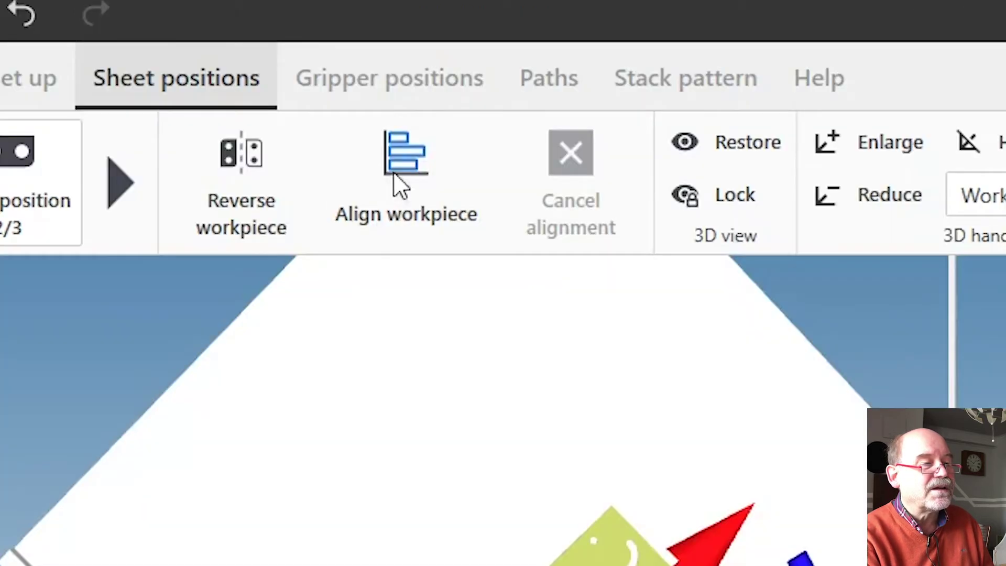
pyautogui.click(190, 71)
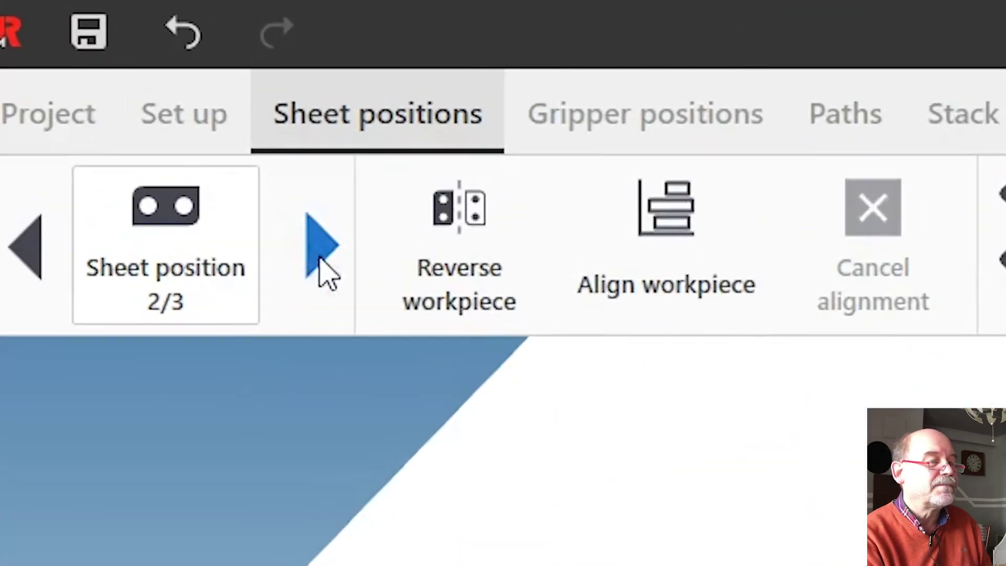
# Adjust the bent workpiece's ejecting position in the eject chute at the third sheet position.
pyautogui.click(93, 73)
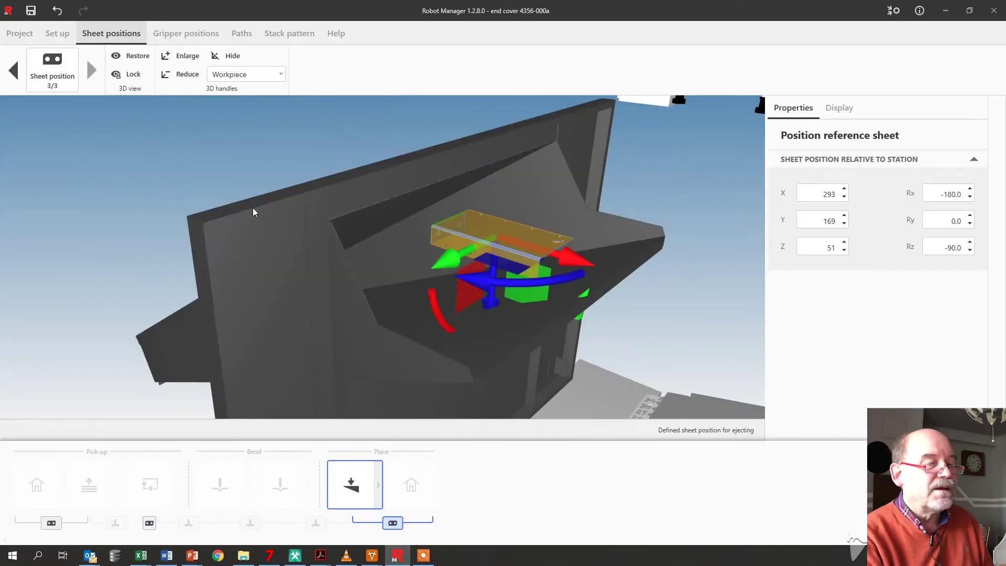
pyautogui.scroll(3, 473, 249)
pyautogui.scroll(-3, 523, 270)
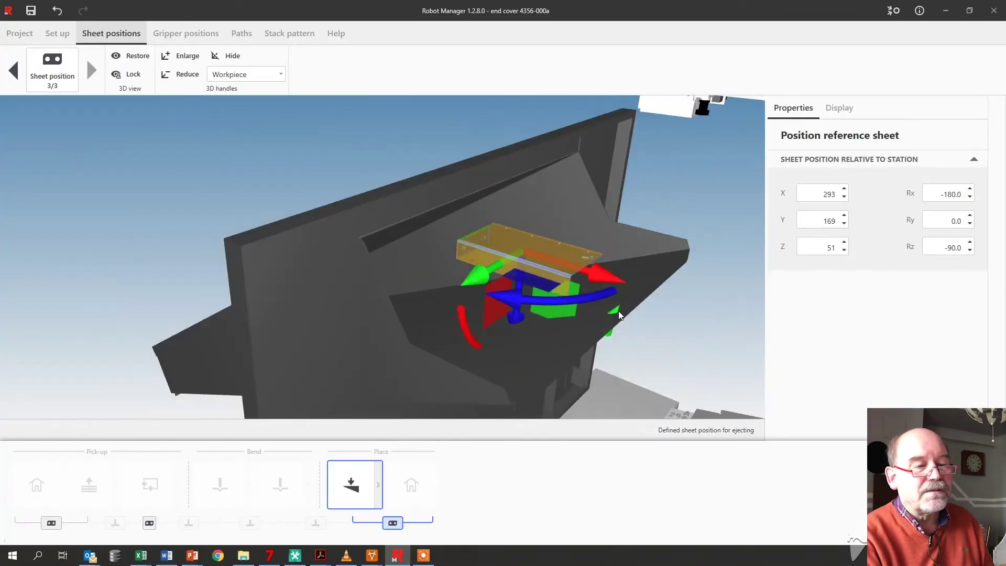
pyautogui.moveTo(616, 314); pyautogui.dragTo(635, 334)
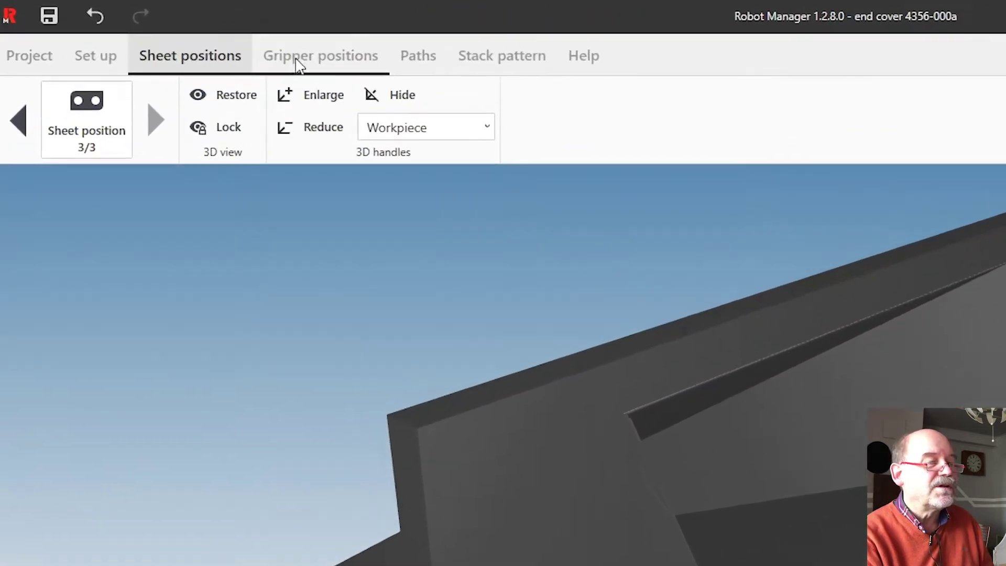
# Shift the vacuum gripper on the sheet at the first gripping position to about X -33, Y 88.
pyautogui.click(186, 33)
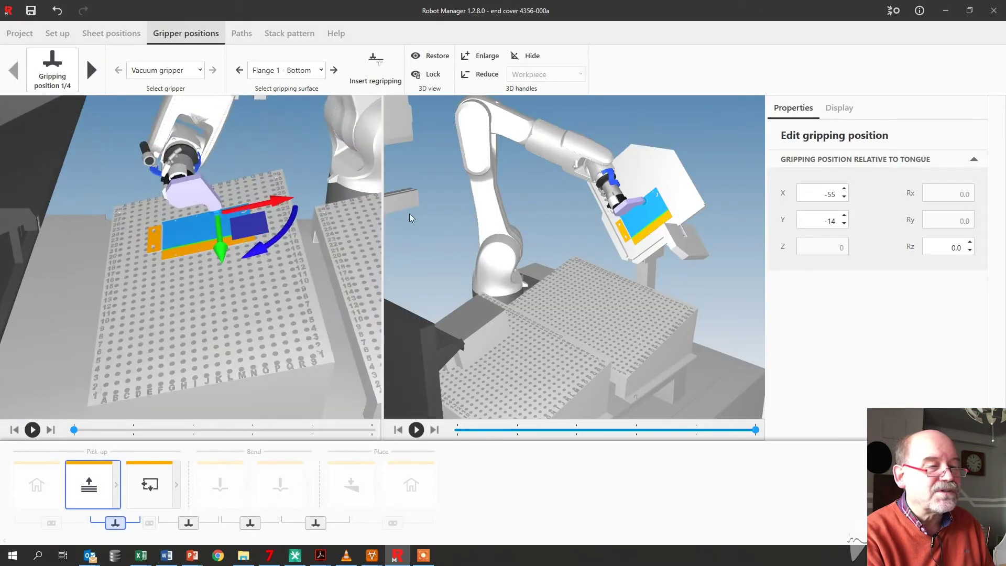
pyautogui.scroll(3, 363, 223)
pyautogui.scroll(-2, 226, 232)
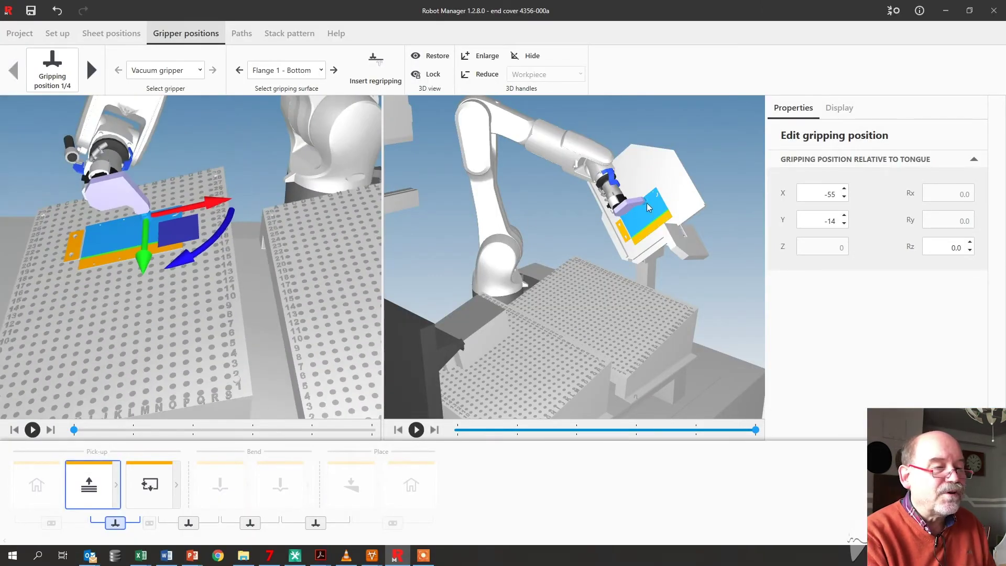
pyautogui.moveTo(187, 227)
pyautogui.mouseDown()
pyautogui.moveTo(170, 249)
pyautogui.moveTo(187, 227)
pyautogui.mouseUp()
pyautogui.moveTo(622, 219); pyautogui.dragTo(644, 217)
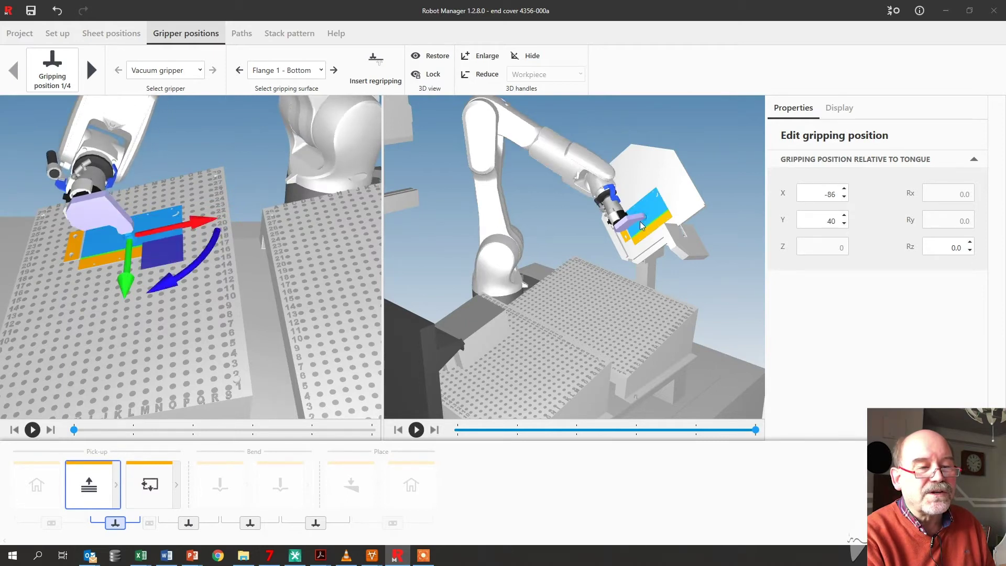
pyautogui.moveTo(174, 260)
pyautogui.mouseDown()
pyautogui.moveTo(188, 252)
pyautogui.moveTo(208, 271)
pyautogui.moveTo(177, 242)
pyautogui.mouseUp()
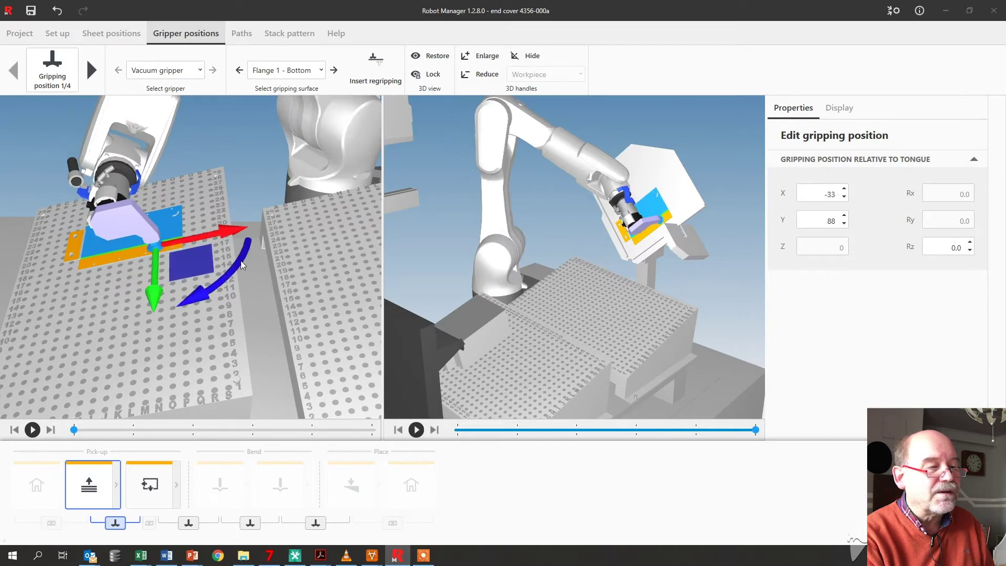
# Rotate the first gripping position to about 56.1°, turn it back to about Rz 4.0, and shift it to about X -71, Y 24.
pyautogui.moveTo(241, 264); pyautogui.dragTo(153, 290)
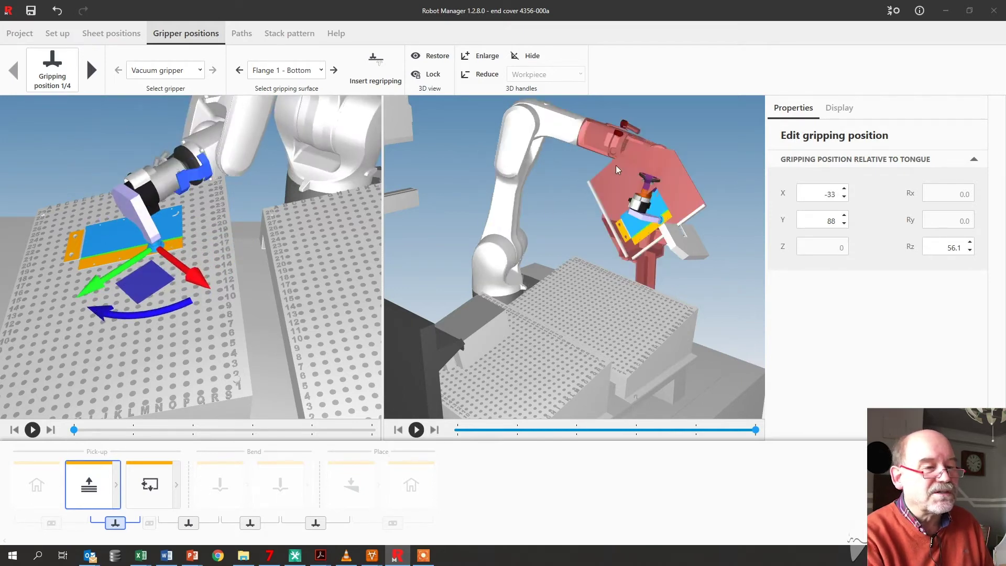
pyautogui.moveTo(121, 317); pyautogui.dragTo(208, 279)
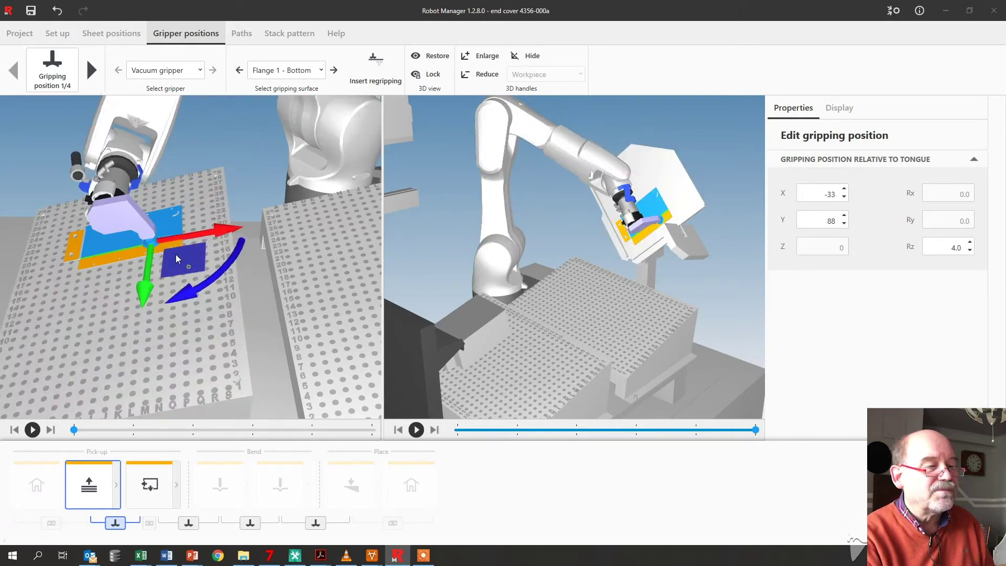
pyautogui.moveTo(196, 267); pyautogui.dragTo(177, 251)
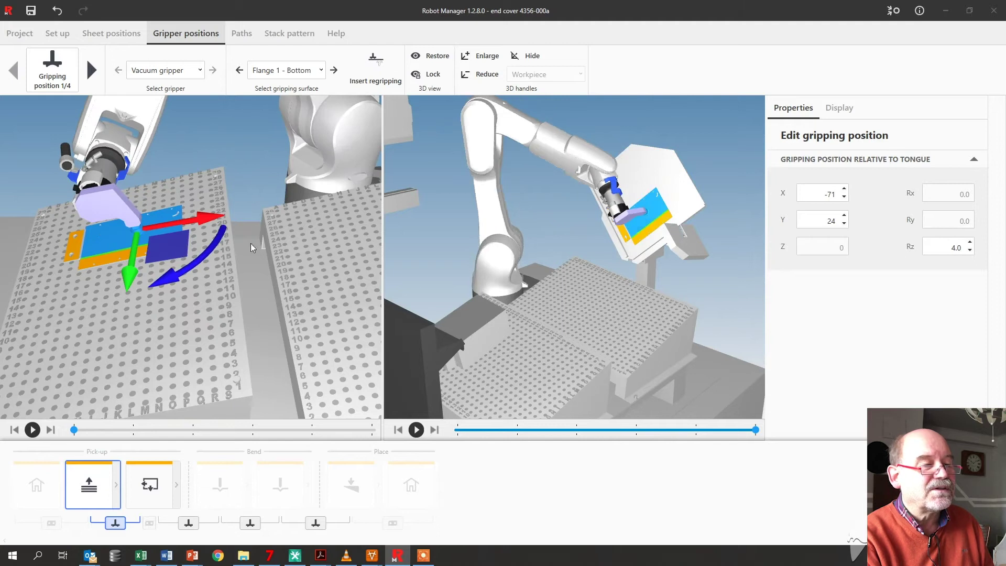
# Move the gripper at the second gripping position, for aligning and the first bend, to about X -82, Y 6.
pyautogui.click(92, 69)
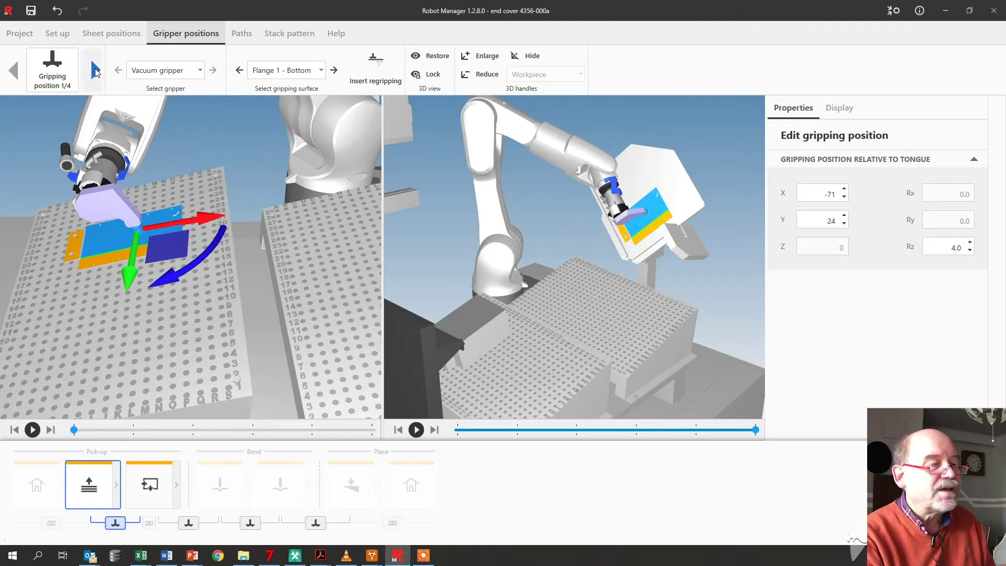
pyautogui.scroll(3, 250, 193)
pyautogui.moveTo(292, 216); pyautogui.dragTo(284, 223)
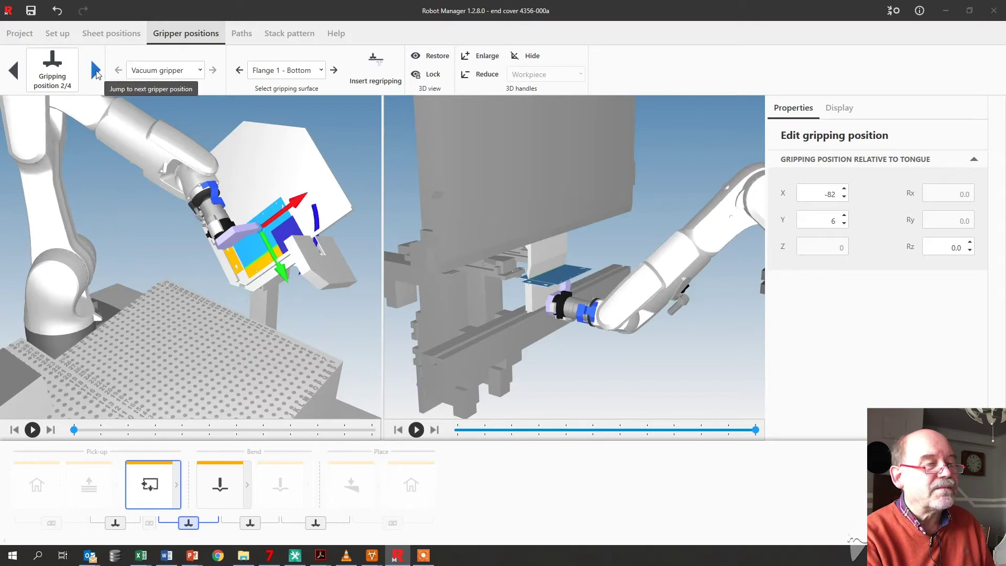
# Move the gripper at the third gripping position, between the two bends, to about X -61, Y 20.
pyautogui.click(98, 72)
pyautogui.scroll(3, 137, 258)
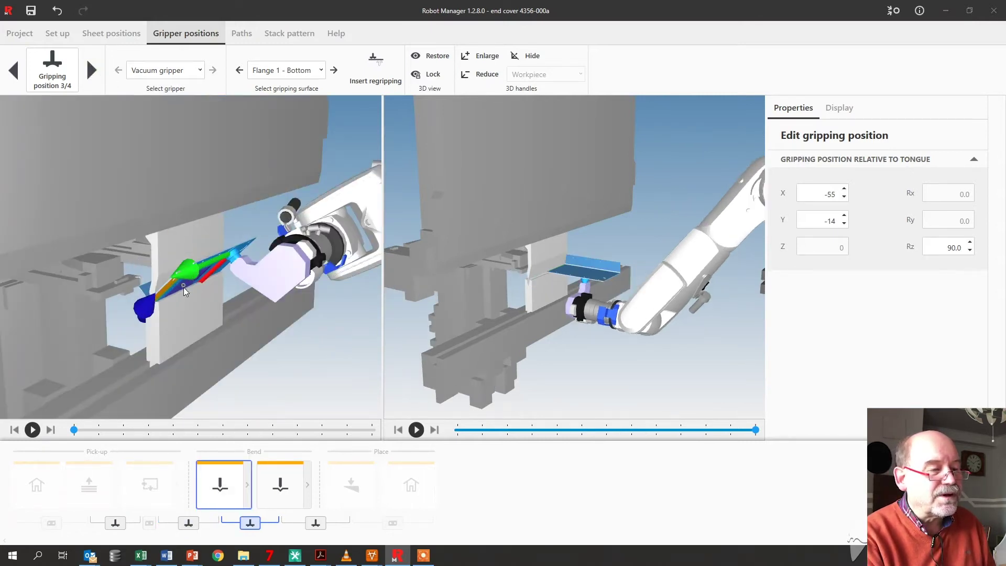
pyautogui.moveTo(183, 287); pyautogui.dragTo(168, 297)
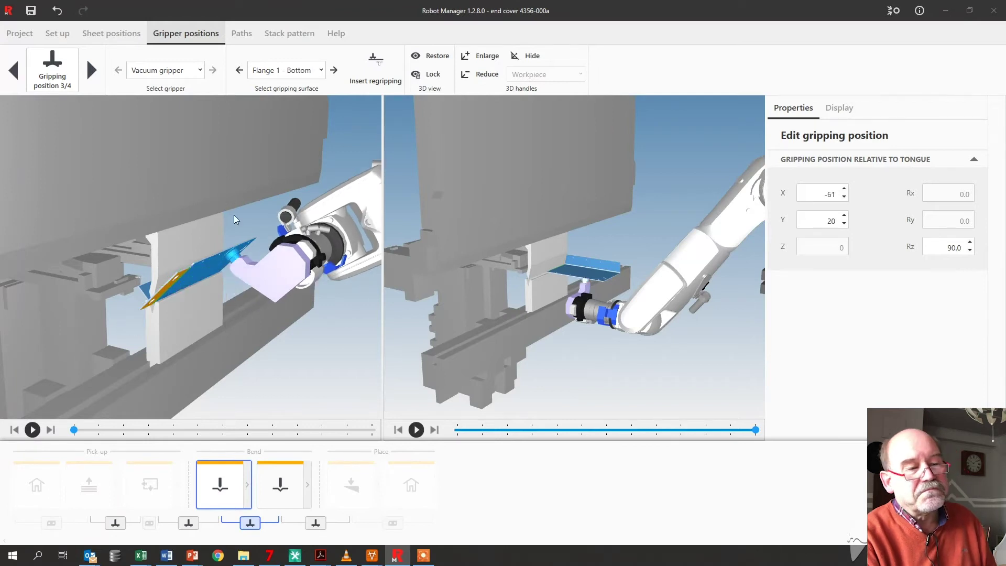
# Inspect the vacuum gripper's hold on the sheet at the fourth gripping position, used for the second bend and placing.
pyautogui.click(92, 71)
pyautogui.scroll(3, 364, 202)
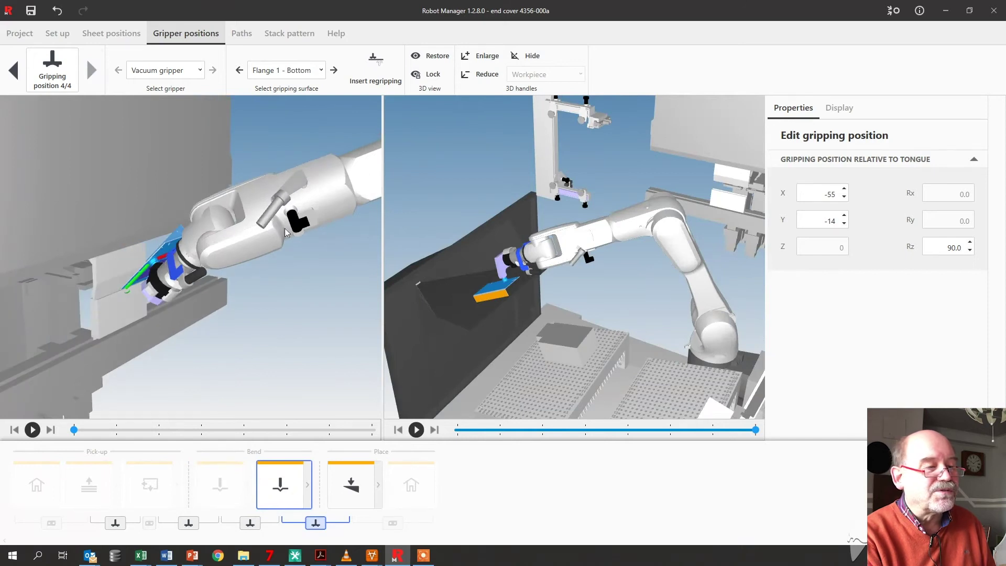
pyautogui.scroll(3, 145, 274)
pyautogui.scroll(-3, 161, 183)
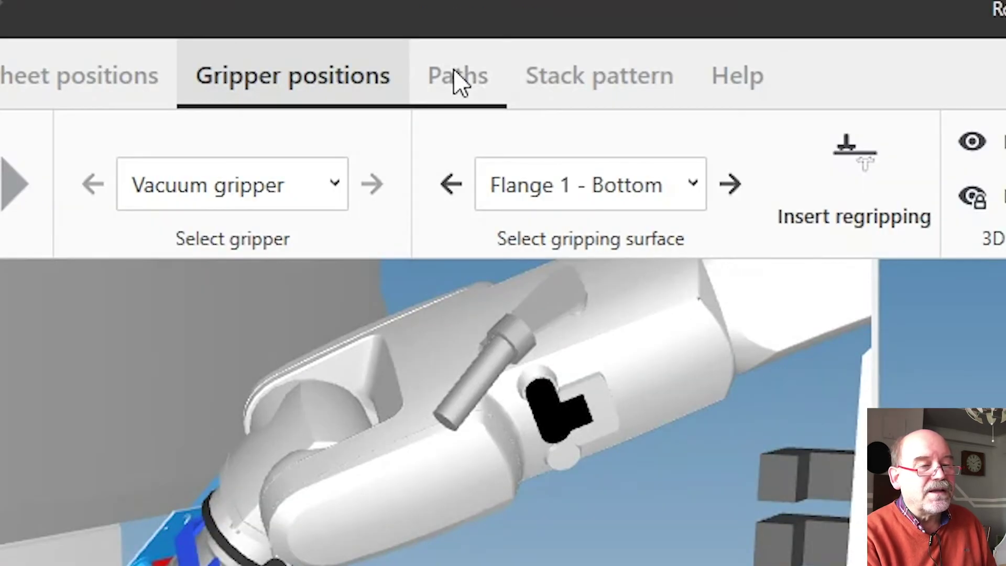
# Check the robot paths for collisions and examine the flagged movement between Bend 2 and Eject.
pyautogui.click(456, 76)
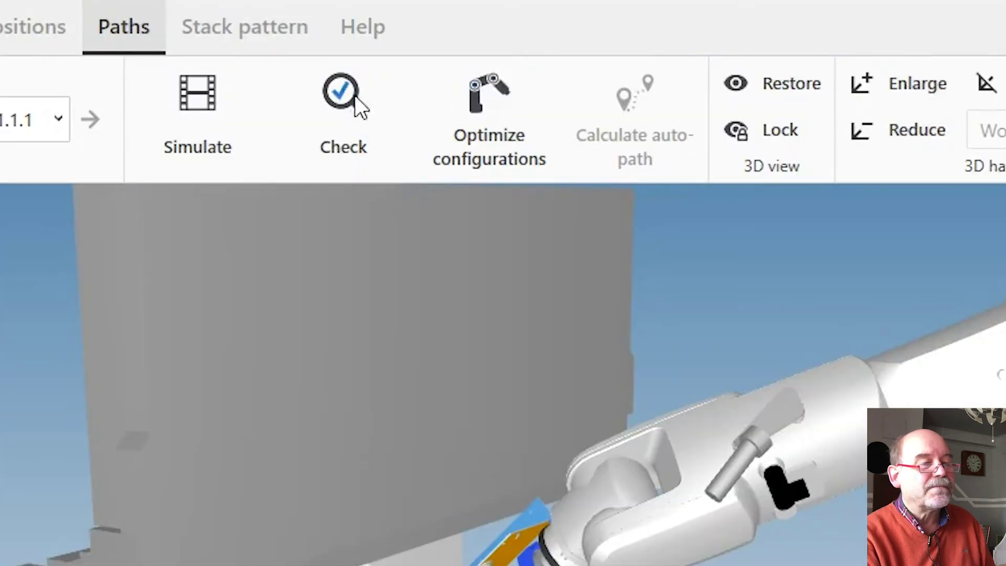
pyautogui.click(354, 95)
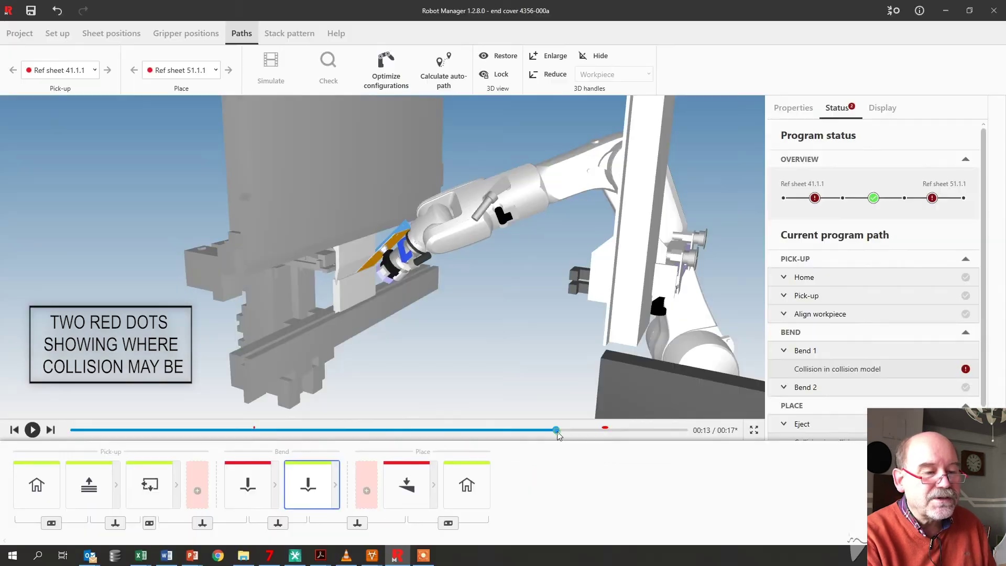
pyautogui.moveTo(556, 430); pyautogui.dragTo(595, 430)
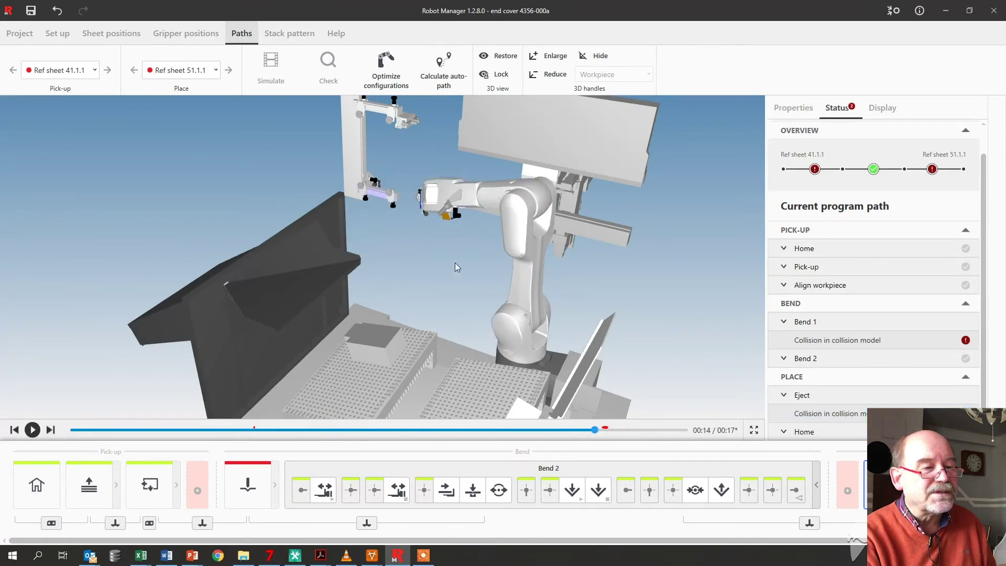
pyautogui.scroll(-3, 457, 262)
pyautogui.moveTo(519, 260); pyautogui.dragTo(492, 222, button='middle')
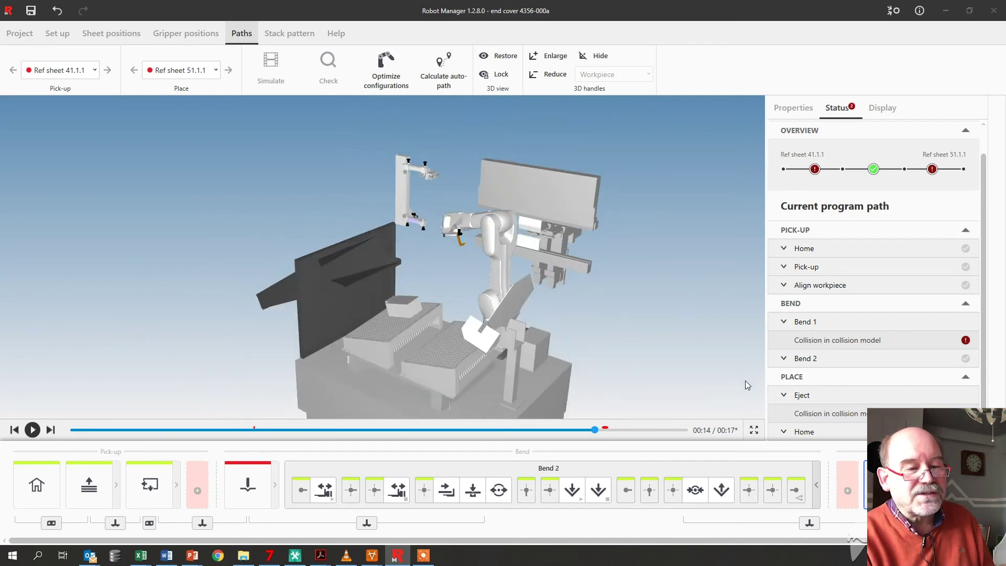
# Calculate the auto-paths for the missing connections between workpiece alignment and Bend 1 and between Bend 2 and Eject.
pyautogui.moveTo(789, 541); pyautogui.dragTo(874, 543)
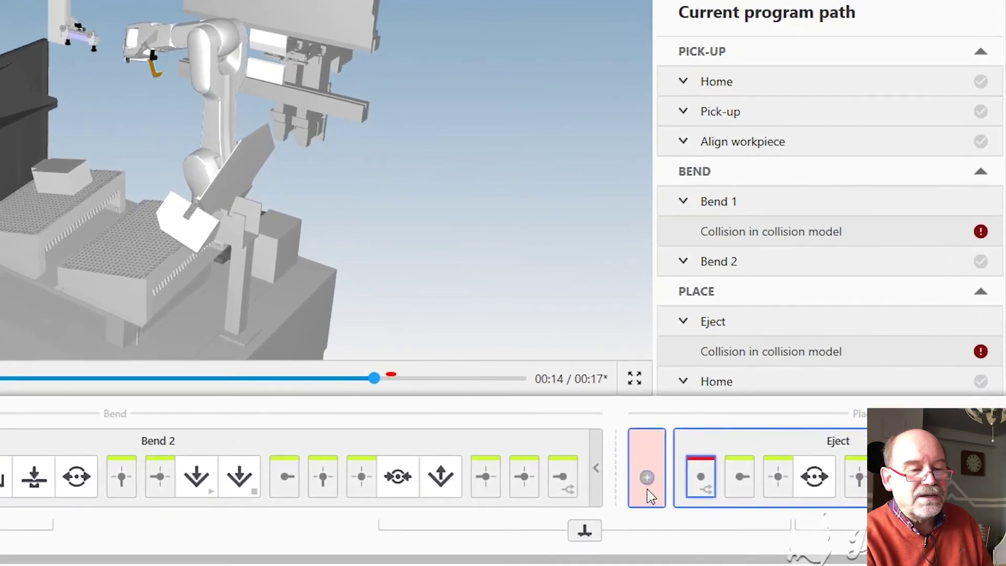
pyautogui.moveTo(692, 461)
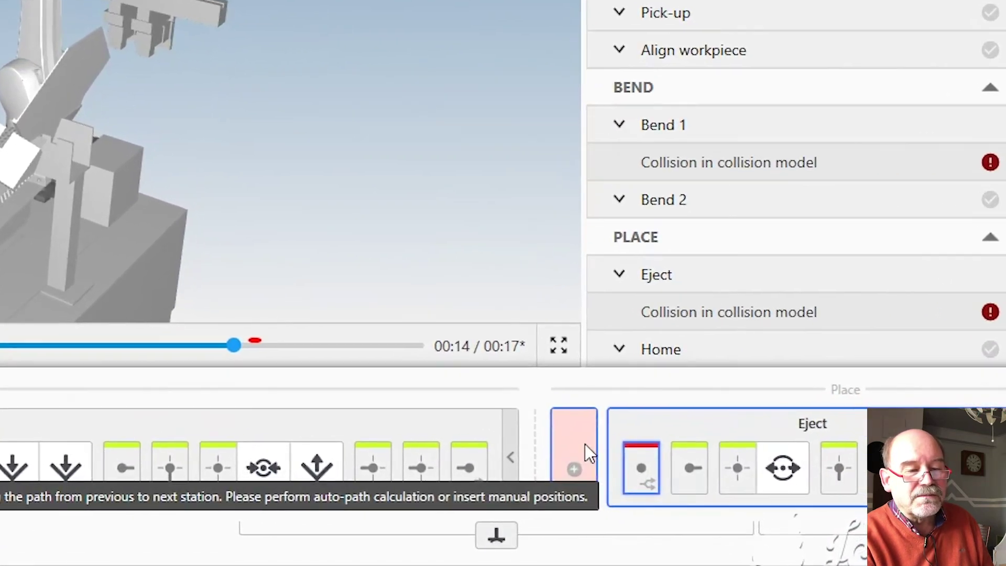
pyautogui.moveTo(642, 465)
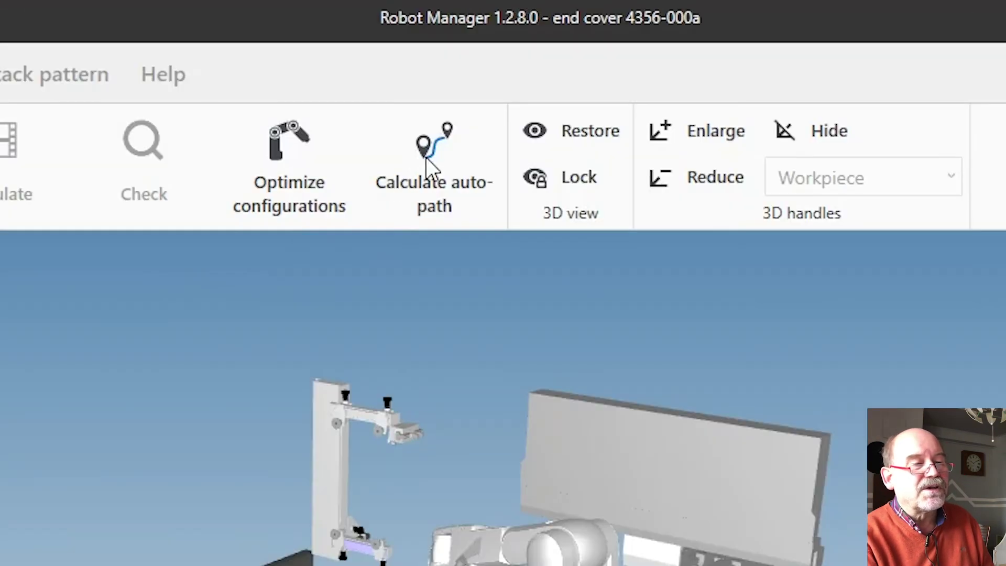
pyautogui.click(426, 158)
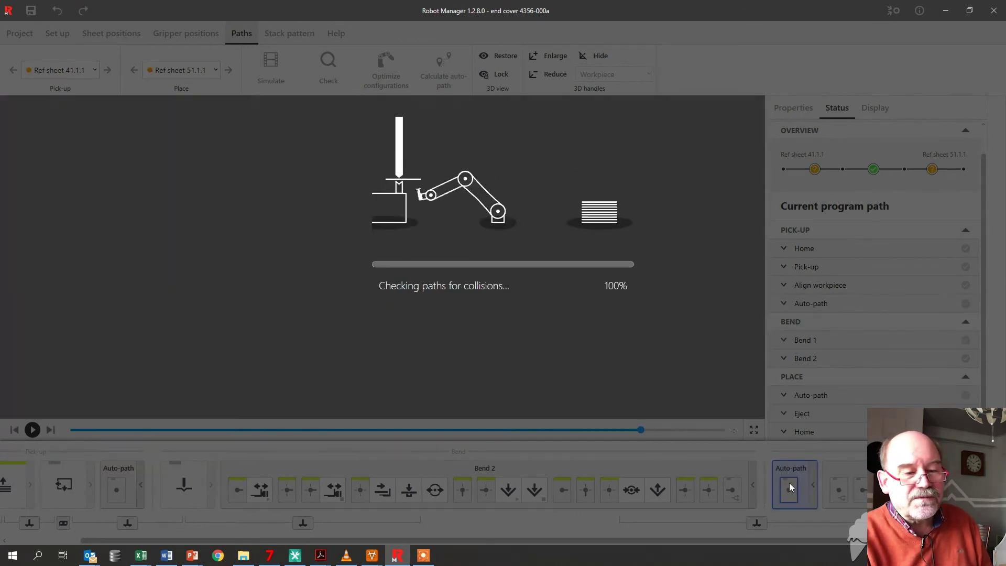
# Play through the complete robot simulation from the home position and pick-up through both bends to ejecting the part.
pyautogui.scroll(-3, 439, 240)
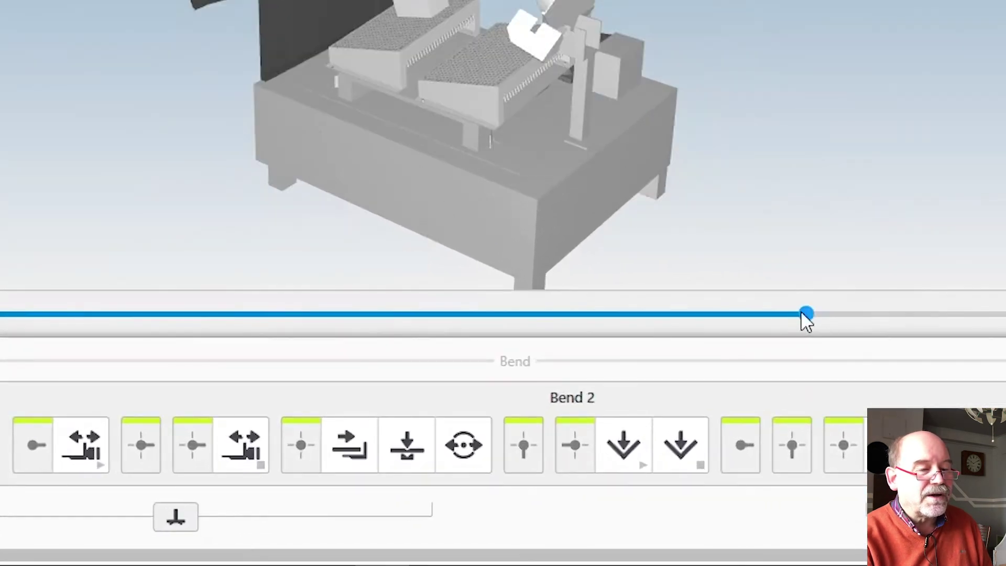
pyautogui.moveTo(596, 430); pyautogui.dragTo(221, 434)
pyautogui.moveTo(15, 316); pyautogui.dragTo(54, 431)
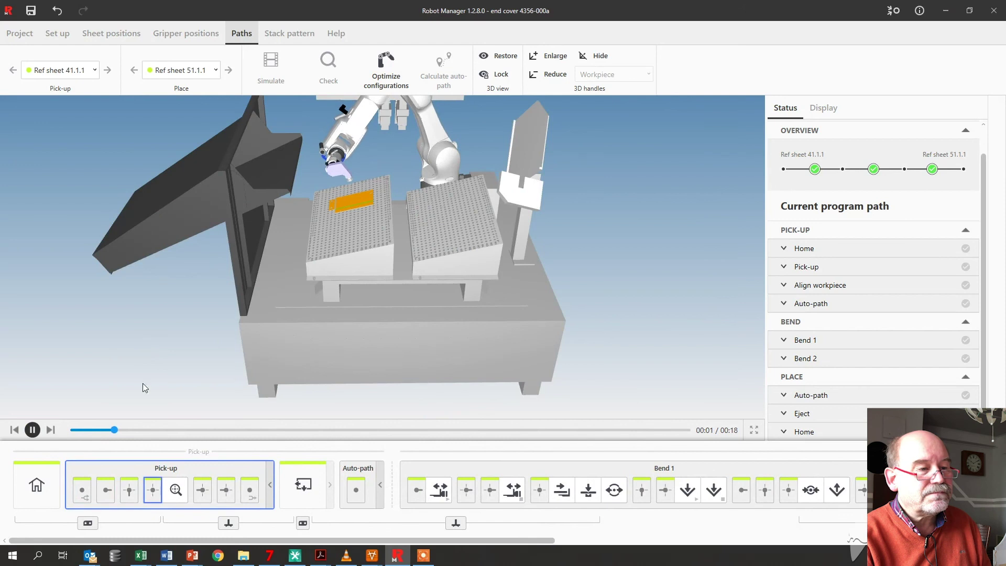
pyautogui.moveTo(125, 432); pyautogui.dragTo(574, 395)
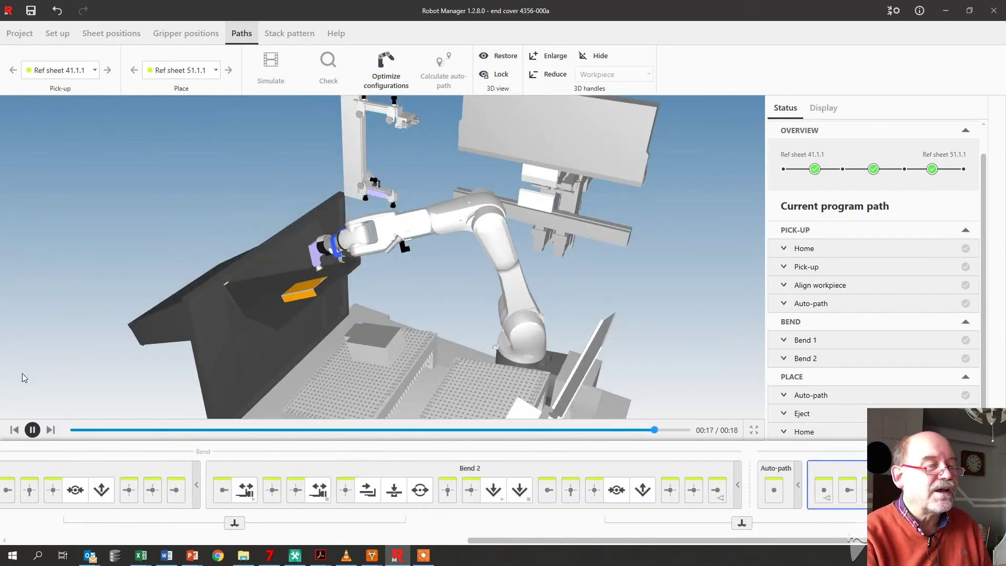
pyautogui.click(32, 430)
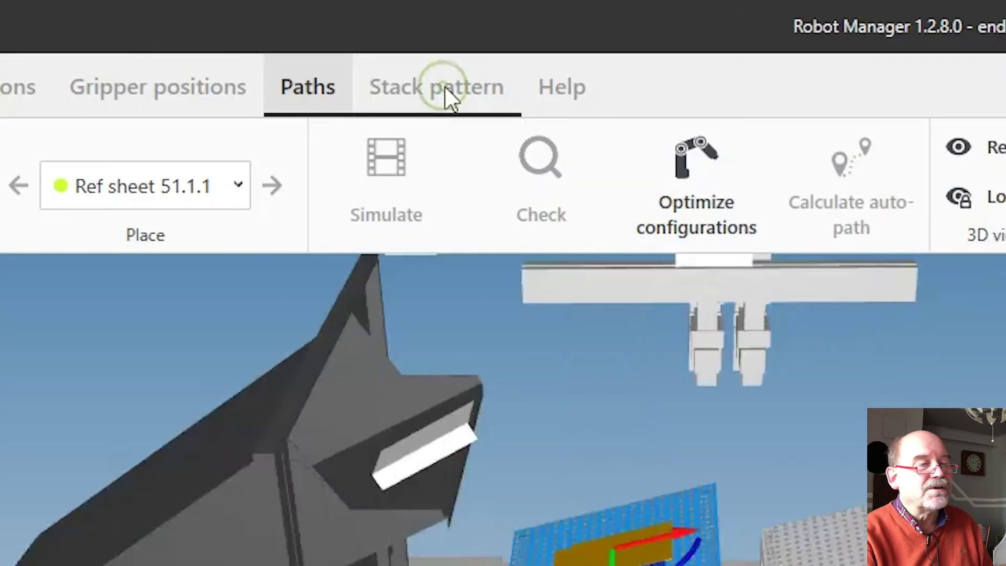
# Open the pick-up stack pattern of pallet 41.
pyautogui.click(292, 36)
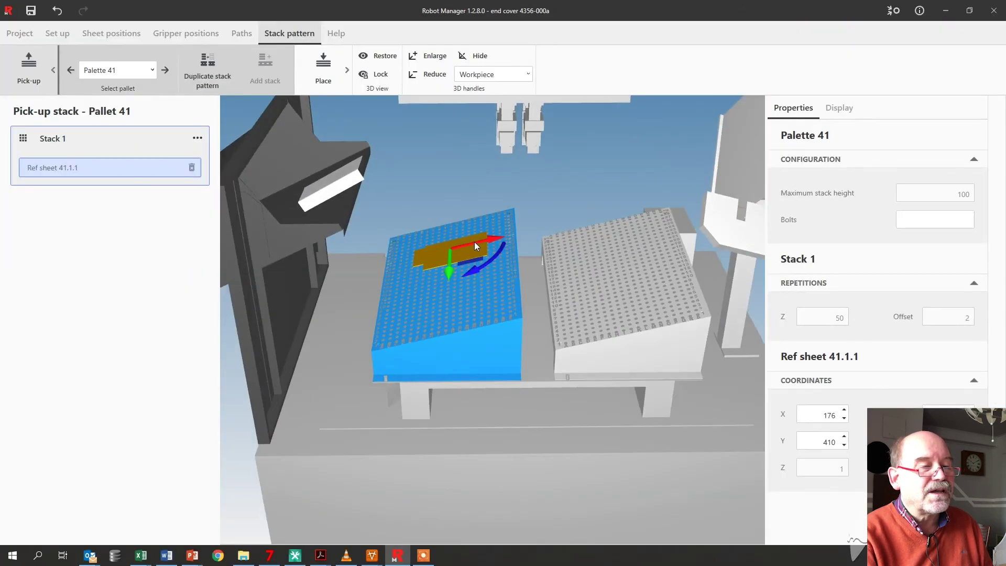